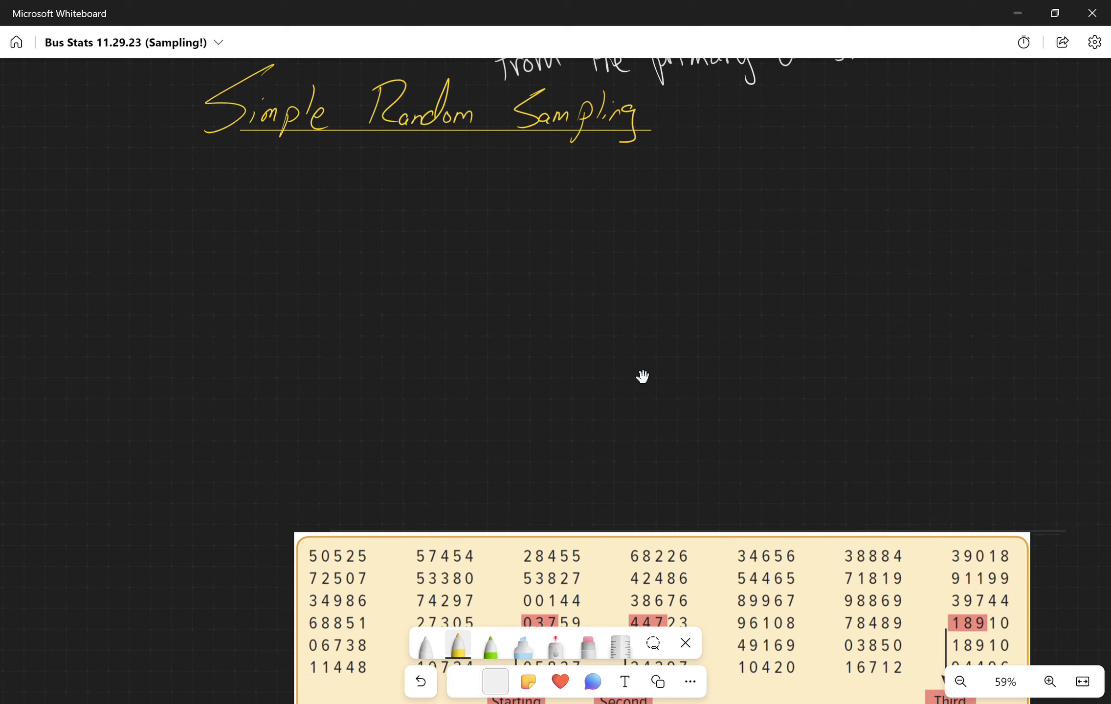
pyautogui.moveTo(337, 147); pyautogui.dragTo(337, 187)
pyautogui.moveTo(329, 175); pyautogui.dragTo(348, 188)
pyautogui.click(364, 162)
pyautogui.click(370, 180)
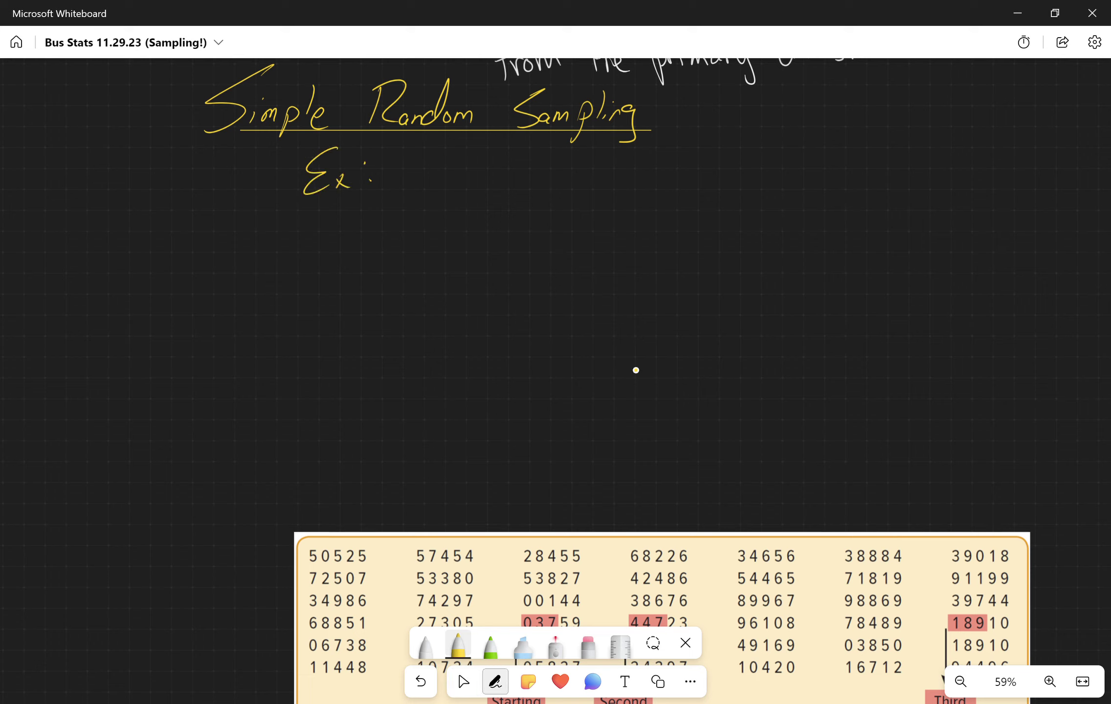
pyautogui.moveTo(439, 164)
pyautogui.mouseDown()
pyautogui.moveTo(453, 189)
pyautogui.moveTo(480, 186)
pyautogui.mouseUp()
pyautogui.moveTo(481, 164)
pyautogui.mouseDown()
pyautogui.moveTo(565, 158)
pyautogui.moveTo(585, 188)
pyautogui.mouseUp()
pyautogui.moveTo(606, 164); pyautogui.dragTo(605, 193)
pyautogui.moveTo(608, 161); pyautogui.dragTo(614, 190)
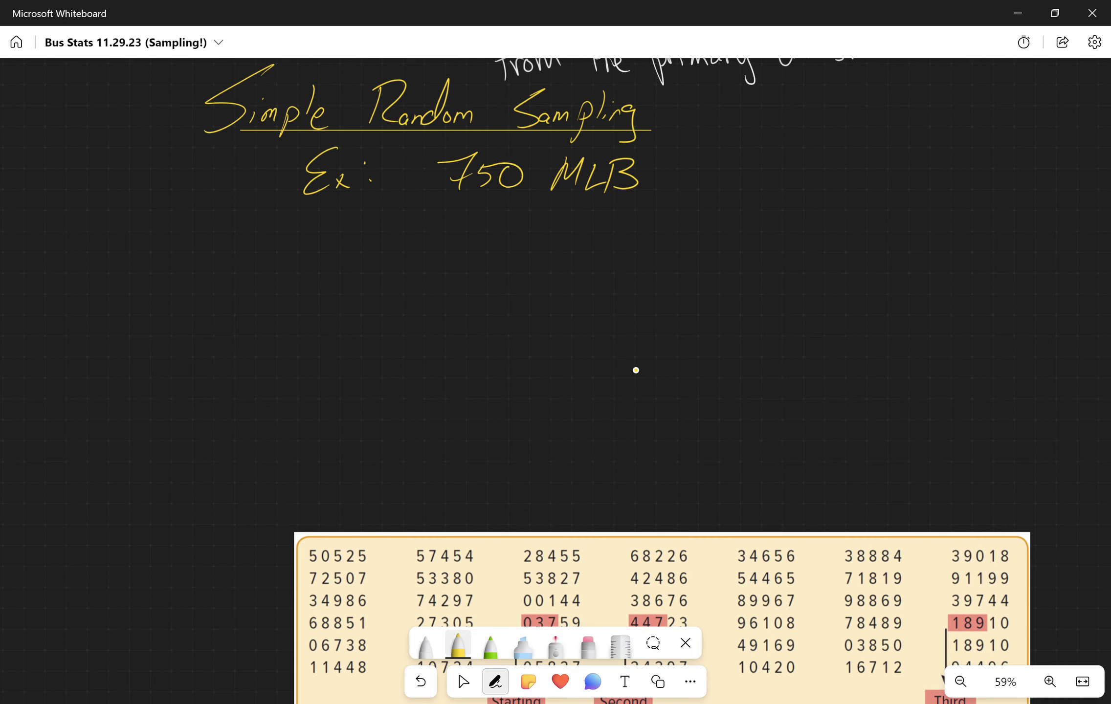
pyautogui.moveTo(700, 170)
pyautogui.mouseDown()
pyautogui.moveTo(691, 177)
pyautogui.moveTo(715, 186)
pyautogui.moveTo(750, 178)
pyautogui.moveTo(774, 149)
pyautogui.moveTo(797, 177)
pyautogui.mouseUp()
pyautogui.moveTo(813, 188); pyautogui.dragTo(828, 152)
pyautogui.moveTo(849, 160)
pyautogui.mouseDown()
pyautogui.moveTo(868, 158)
pyautogui.moveTo(870, 186)
pyautogui.mouseUp()
pyautogui.moveTo(883, 163); pyautogui.dragTo(898, 186)
pyautogui.moveTo(918, 157)
pyautogui.mouseDown()
pyautogui.moveTo(907, 177)
pyautogui.moveTo(989, 166)
pyautogui.moveTo(1026, 182)
pyautogui.mouseUp()
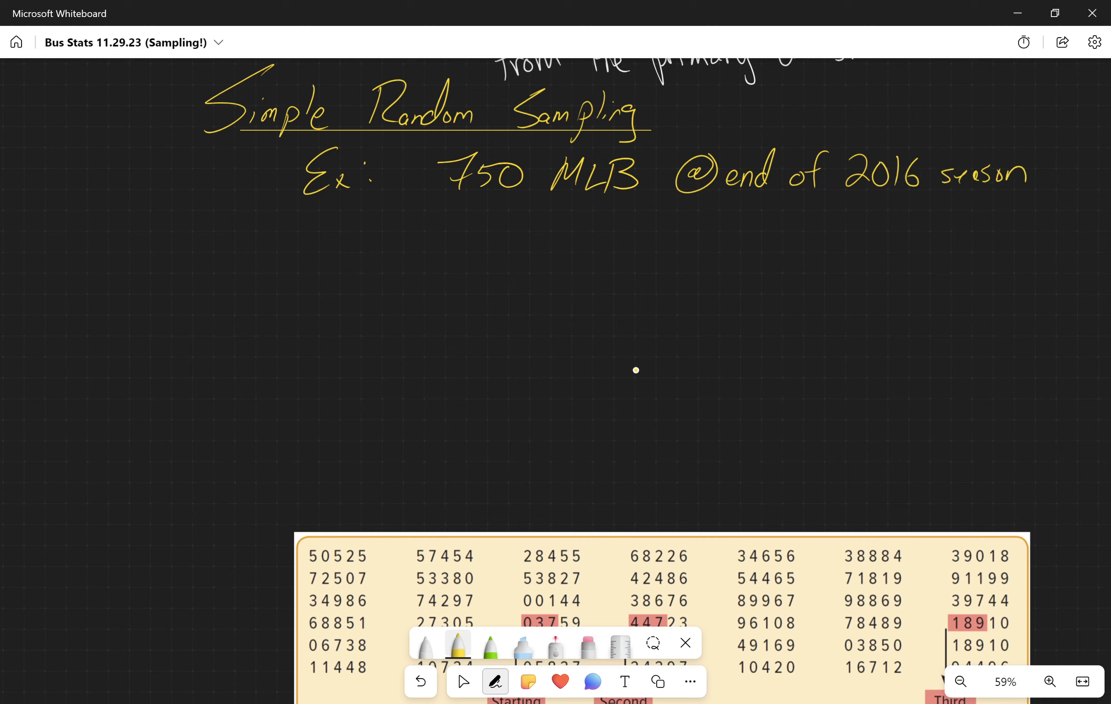
# Write '10 players selected' in yellow beneath the example line
pyautogui.moveTo(464, 225)
pyautogui.mouseDown()
pyautogui.moveTo(451, 257)
pyautogui.moveTo(479, 228)
pyautogui.moveTo(538, 254)
pyautogui.moveTo(552, 225)
pyautogui.mouseUp()
pyautogui.moveTo(560, 243)
pyautogui.mouseDown()
pyautogui.moveTo(562, 273)
pyautogui.moveTo(596, 238)
pyautogui.moveTo(610, 254)
pyautogui.mouseUp()
pyautogui.moveTo(653, 238)
pyautogui.mouseDown()
pyautogui.moveTo(664, 235)
pyautogui.moveTo(647, 255)
pyautogui.mouseUp()
pyautogui.moveTo(670, 239); pyautogui.dragTo(675, 252)
pyautogui.moveTo(677, 244); pyautogui.dragTo(685, 250)
pyautogui.moveTo(687, 243); pyautogui.dragTo(704, 250)
pyautogui.moveTo(718, 209)
pyautogui.mouseDown()
pyautogui.moveTo(715, 244)
pyautogui.moveTo(736, 231)
pyautogui.mouseUp()
pyautogui.moveTo(724, 242); pyautogui.dragTo(760, 245)
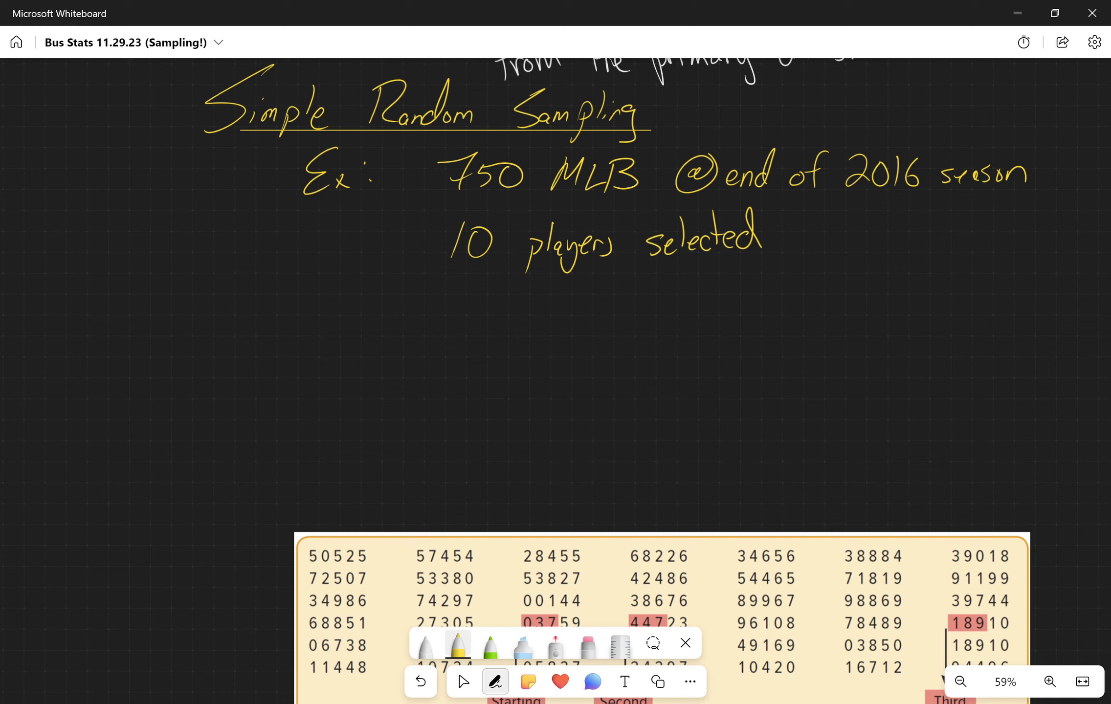
# Switch to green ink and write 'Using a table'
pyautogui.click(490, 644)
pyautogui.moveTo(207, 271)
pyautogui.mouseDown()
pyautogui.moveTo(234, 282)
pyautogui.moveTo(239, 267)
pyautogui.mouseUp()
pyautogui.moveTo(248, 297)
pyautogui.mouseDown()
pyautogui.moveTo(238, 308)
pyautogui.moveTo(267, 309)
pyautogui.mouseUp()
pyautogui.moveTo(270, 309)
pyautogui.mouseDown()
pyautogui.moveTo(291, 300)
pyautogui.moveTo(272, 337)
pyautogui.mouseUp()
pyautogui.moveTo(325, 293); pyautogui.dragTo(329, 314)
pyautogui.moveTo(379, 258); pyautogui.dragTo(370, 304)
pyautogui.moveTo(371, 298)
pyautogui.mouseDown()
pyautogui.moveTo(358, 313)
pyautogui.moveTo(387, 311)
pyautogui.mouseUp()
pyautogui.moveTo(400, 272)
pyautogui.mouseDown()
pyautogui.moveTo(395, 308)
pyautogui.moveTo(406, 308)
pyautogui.mouseUp()
pyautogui.moveTo(417, 276)
pyautogui.mouseDown()
pyautogui.moveTo(429, 310)
pyautogui.moveTo(476, 315)
pyautogui.mouseUp()
# Complete the green line with 'of random #s'
pyautogui.moveTo(528, 298)
pyautogui.mouseDown()
pyautogui.moveTo(528, 316)
pyautogui.moveTo(542, 299)
pyautogui.mouseUp()
pyautogui.moveTo(552, 303); pyautogui.dragTo(566, 313)
pyautogui.moveTo(584, 277)
pyautogui.mouseDown()
pyautogui.moveTo(581, 313)
pyautogui.moveTo(589, 272)
pyautogui.mouseUp()
pyautogui.moveTo(592, 300)
pyautogui.mouseDown()
pyautogui.moveTo(616, 293)
pyautogui.moveTo(624, 307)
pyautogui.mouseUp()
pyautogui.moveTo(478, 299); pyautogui.dragTo(495, 276)
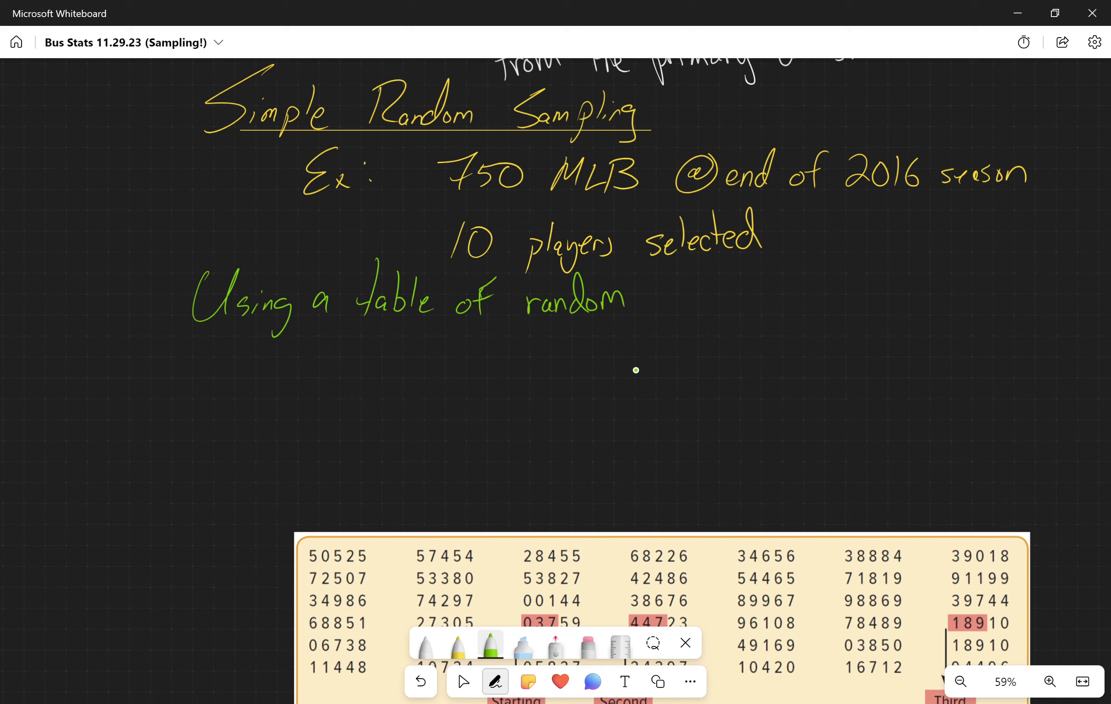
pyautogui.moveTo(679, 283)
pyautogui.mouseDown()
pyautogui.moveTo(668, 303)
pyautogui.moveTo(689, 292)
pyautogui.mouseUp()
pyautogui.moveTo(671, 299); pyautogui.dragTo(694, 296)
pyautogui.moveTo(722, 289); pyautogui.dragTo(706, 307)
# Scroll down to the table and number its column groups 2–7, then label 8 and 9
pyautogui.click(463, 681)
pyautogui.scroll(-2, 555, 342)
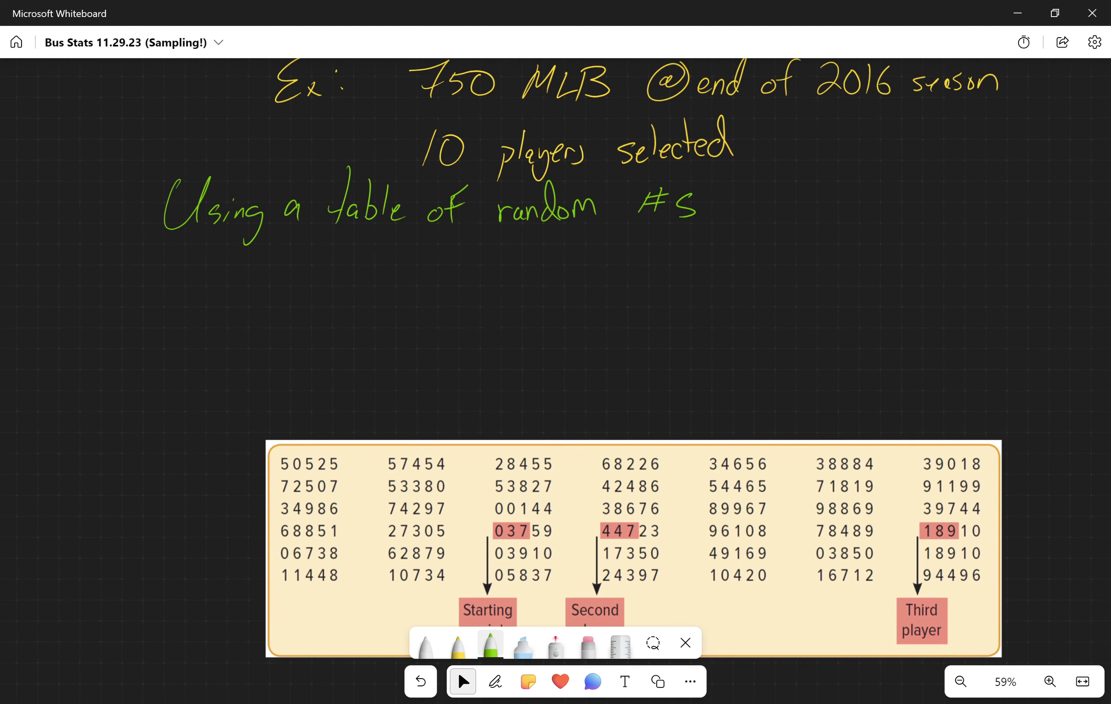
pyautogui.click(495, 681)
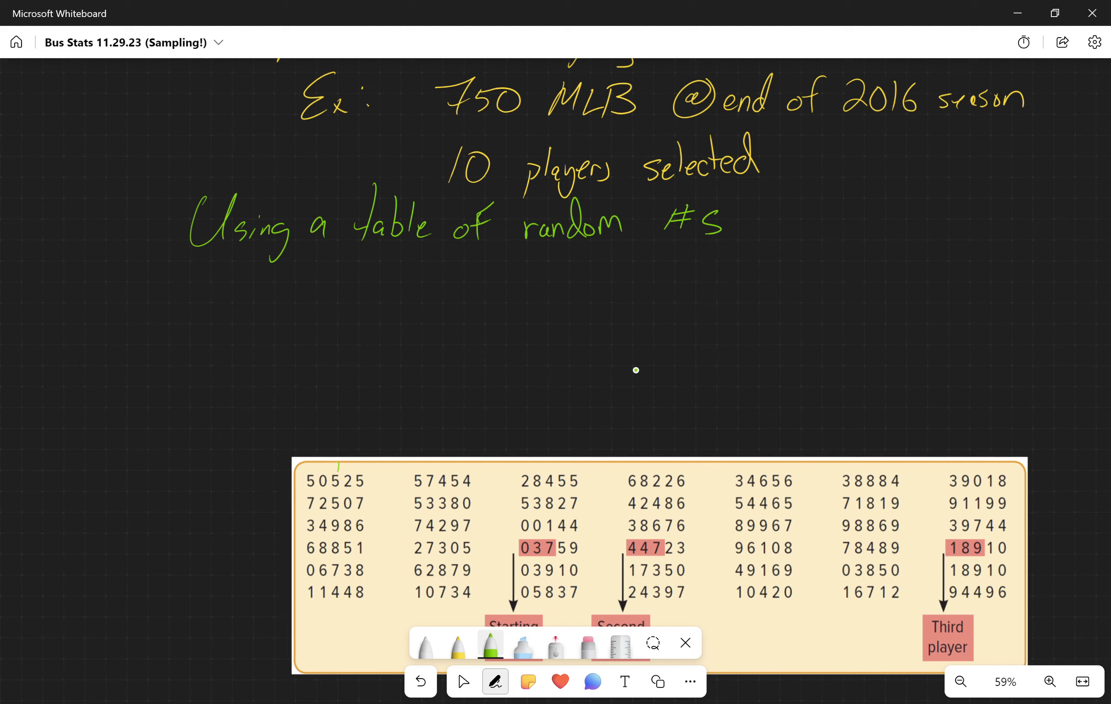
pyautogui.moveTo(437, 461); pyautogui.dragTo(458, 475)
pyautogui.moveTo(542, 458); pyautogui.dragTo(541, 478)
pyautogui.moveTo(657, 456); pyautogui.dragTo(662, 465)
pyautogui.moveTo(785, 458); pyautogui.dragTo(763, 473)
pyautogui.moveTo(892, 454); pyautogui.dragTo(874, 471)
pyautogui.moveTo(963, 452); pyautogui.dragTo(966, 469)
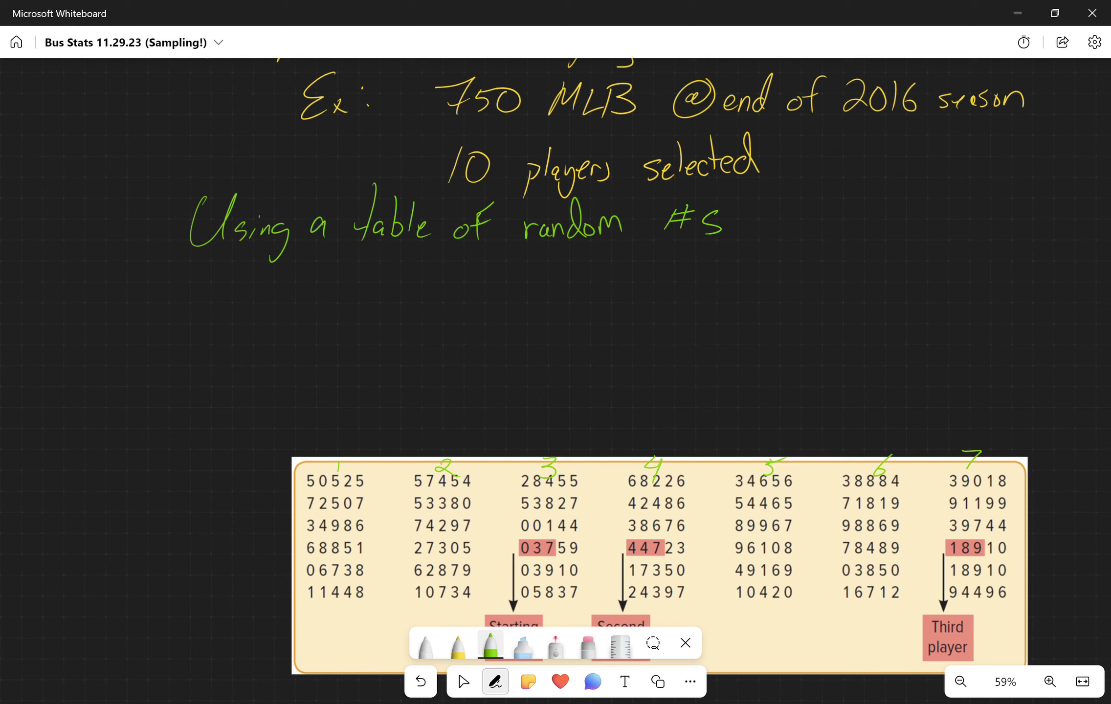
pyautogui.moveTo(296, 495); pyautogui.dragTo(294, 496)
pyautogui.moveTo(403, 492); pyautogui.dragTo(401, 520)
# Write a circled 1 followed by 'numbered list of players'
pyautogui.moveTo(382, 269)
pyautogui.mouseDown()
pyautogui.moveTo(376, 286)
pyautogui.moveTo(400, 295)
pyautogui.mouseUp()
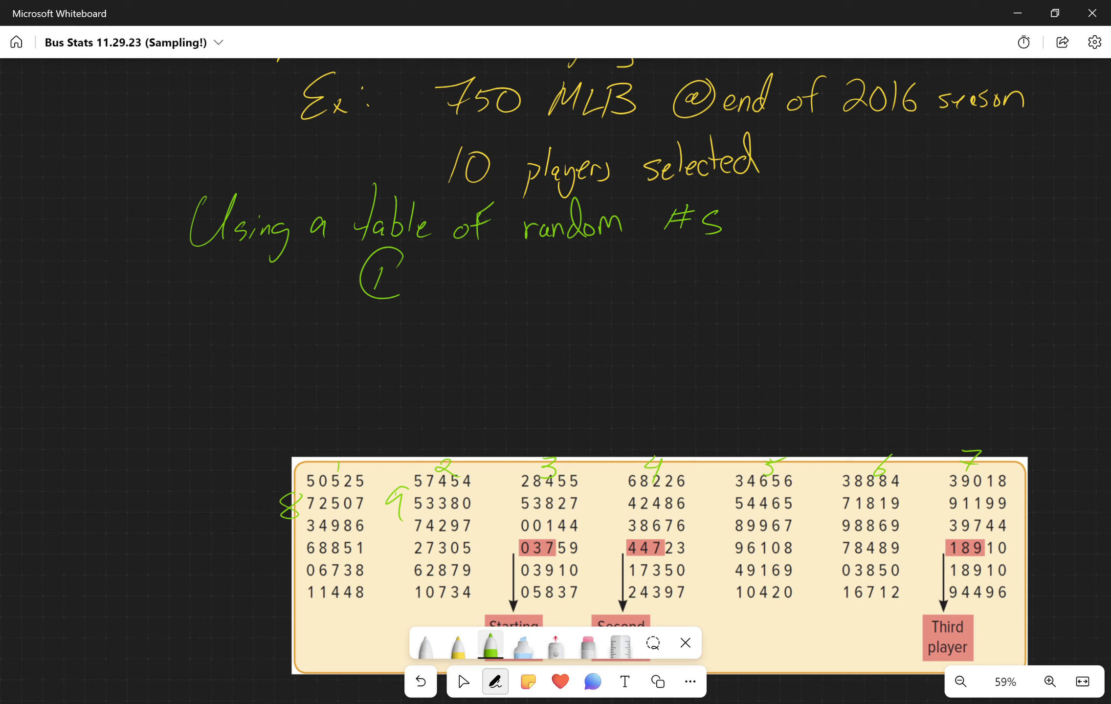
pyautogui.moveTo(400, 296)
pyautogui.mouseDown()
pyautogui.moveTo(402, 250)
pyautogui.moveTo(470, 285)
pyautogui.moveTo(526, 288)
pyautogui.moveTo(562, 274)
pyautogui.moveTo(583, 285)
pyautogui.moveTo(663, 284)
pyautogui.mouseUp()
pyautogui.moveTo(699, 253); pyautogui.dragTo(694, 286)
pyautogui.moveTo(709, 274)
pyautogui.mouseDown()
pyautogui.moveTo(718, 286)
pyautogui.moveTo(724, 264)
pyautogui.moveTo(763, 286)
pyautogui.mouseUp()
pyautogui.moveTo(806, 272)
pyautogui.mouseDown()
pyautogui.moveTo(809, 302)
pyautogui.moveTo(815, 283)
pyautogui.mouseUp()
pyautogui.moveTo(830, 253); pyautogui.dragTo(827, 280)
pyautogui.moveTo(839, 272)
pyautogui.mouseDown()
pyautogui.moveTo(834, 280)
pyautogui.moveTo(863, 288)
pyautogui.moveTo(853, 303)
pyautogui.mouseUp()
pyautogui.moveTo(868, 277); pyautogui.dragTo(904, 286)
# Add the player range '(# 1-730)' to step 1
pyautogui.moveTo(962, 247)
pyautogui.mouseDown()
pyautogui.moveTo(950, 294)
pyautogui.moveTo(961, 279)
pyautogui.mouseUp()
pyautogui.moveTo(977, 264)
pyautogui.mouseDown()
pyautogui.moveTo(969, 288)
pyautogui.moveTo(979, 268)
pyautogui.mouseUp()
pyautogui.moveTo(959, 280); pyautogui.dragTo(1001, 292)
pyautogui.moveTo(1014, 277)
pyautogui.mouseDown()
pyautogui.moveTo(1052, 261)
pyautogui.moveTo(1041, 291)
pyautogui.mouseUp()
pyautogui.moveTo(1057, 267); pyautogui.dragTo(1061, 287)
pyautogui.moveTo(1083, 269)
pyautogui.mouseDown()
pyautogui.moveTo(1073, 283)
pyautogui.moveTo(1082, 270)
pyautogui.mouseUp()
pyautogui.moveTo(1086, 250); pyautogui.dragTo(1094, 299)
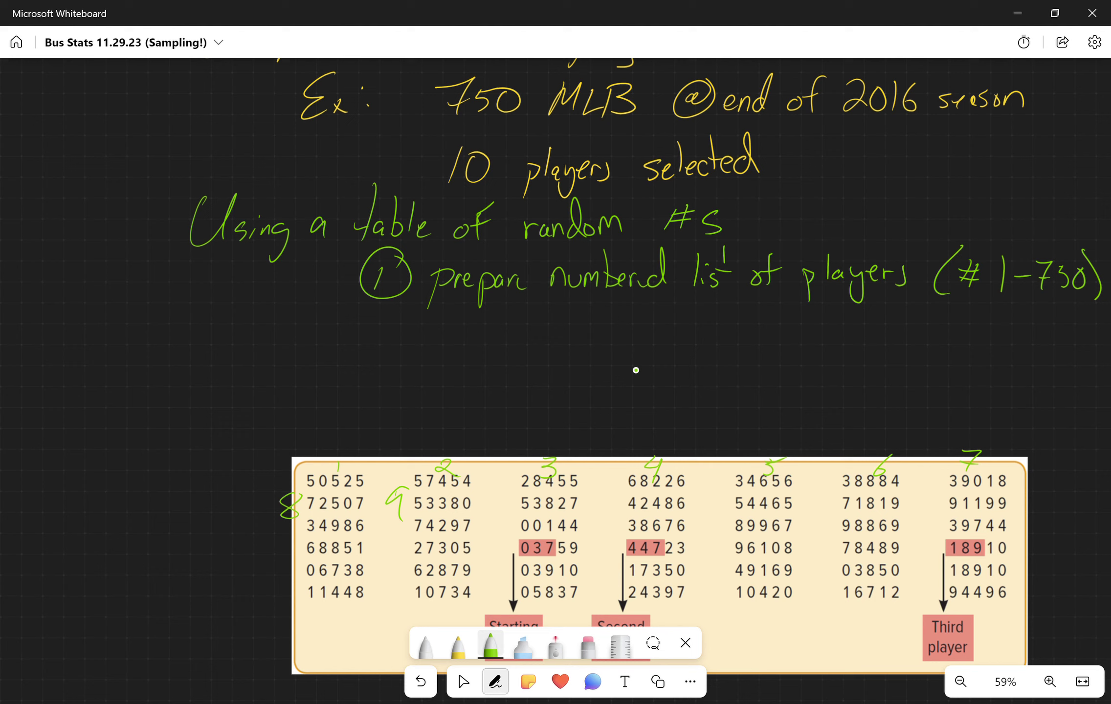
# Write a circled 2 followed by 'pick random start'
pyautogui.moveTo(375, 336)
pyautogui.mouseDown()
pyautogui.moveTo(386, 333)
pyautogui.moveTo(389, 352)
pyautogui.mouseUp()
pyautogui.moveTo(403, 308)
pyautogui.mouseDown()
pyautogui.moveTo(343, 352)
pyautogui.moveTo(402, 327)
pyautogui.moveTo(442, 378)
pyautogui.mouseUp()
pyautogui.moveTo(444, 348)
pyautogui.mouseDown()
pyautogui.moveTo(478, 355)
pyautogui.moveTo(491, 325)
pyautogui.mouseUp()
pyautogui.moveTo(503, 341)
pyautogui.mouseDown()
pyautogui.moveTo(505, 353)
pyautogui.moveTo(490, 353)
pyautogui.moveTo(549, 339)
pyautogui.moveTo(575, 352)
pyautogui.mouseUp()
pyautogui.moveTo(592, 342); pyautogui.dragTo(583, 353)
pyautogui.moveTo(595, 309); pyautogui.dragTo(594, 347)
pyautogui.moveTo(602, 343); pyautogui.dragTo(648, 355)
pyautogui.moveTo(669, 313)
pyautogui.mouseDown()
pyautogui.moveTo(668, 345)
pyautogui.moveTo(676, 341)
pyautogui.mouseUp()
pyautogui.moveTo(684, 342)
pyautogui.mouseDown()
pyautogui.moveTo(683, 353)
pyautogui.moveTo(700, 342)
pyautogui.mouseUp()
pyautogui.moveTo(707, 315)
pyautogui.mouseDown()
pyautogui.moveTo(707, 352)
pyautogui.moveTo(715, 340)
pyautogui.mouseUp()
# Extend step 2 to read 'starting place on random #table'
pyautogui.moveTo(718, 343)
pyautogui.mouseDown()
pyautogui.moveTo(733, 352)
pyautogui.moveTo(727, 391)
pyautogui.mouseUp()
pyautogui.moveTo(797, 334)
pyautogui.mouseDown()
pyautogui.moveTo(792, 371)
pyautogui.moveTo(799, 349)
pyautogui.mouseUp()
pyautogui.moveTo(816, 316)
pyautogui.mouseDown()
pyautogui.moveTo(815, 348)
pyautogui.moveTo(829, 351)
pyautogui.mouseUp()
pyautogui.moveTo(837, 338)
pyautogui.mouseDown()
pyautogui.moveTo(837, 351)
pyautogui.moveTo(851, 354)
pyautogui.moveTo(889, 338)
pyautogui.mouseUp()
pyautogui.moveTo(890, 338)
pyautogui.mouseDown()
pyautogui.moveTo(912, 349)
pyautogui.moveTo(950, 337)
pyautogui.moveTo(953, 354)
pyautogui.mouseUp()
pyautogui.moveTo(958, 352); pyautogui.dragTo(980, 338)
pyautogui.moveTo(983, 307)
pyautogui.mouseDown()
pyautogui.moveTo(975, 346)
pyautogui.moveTo(986, 352)
pyautogui.mouseUp()
pyautogui.moveTo(988, 352); pyautogui.dragTo(1004, 350)
pyautogui.moveTo(1022, 327); pyautogui.dragTo(1021, 347)
pyautogui.moveTo(1013, 337); pyautogui.dragTo(1036, 346)
pyautogui.moveTo(1028, 333)
pyautogui.mouseDown()
pyautogui.moveTo(1046, 331)
pyautogui.moveTo(1049, 352)
pyautogui.mouseUp()
pyautogui.moveTo(1061, 311); pyautogui.dragTo(1055, 351)
pyautogui.moveTo(1075, 318)
pyautogui.mouseDown()
pyautogui.moveTo(1072, 341)
pyautogui.moveTo(1086, 338)
pyautogui.mouseUp()
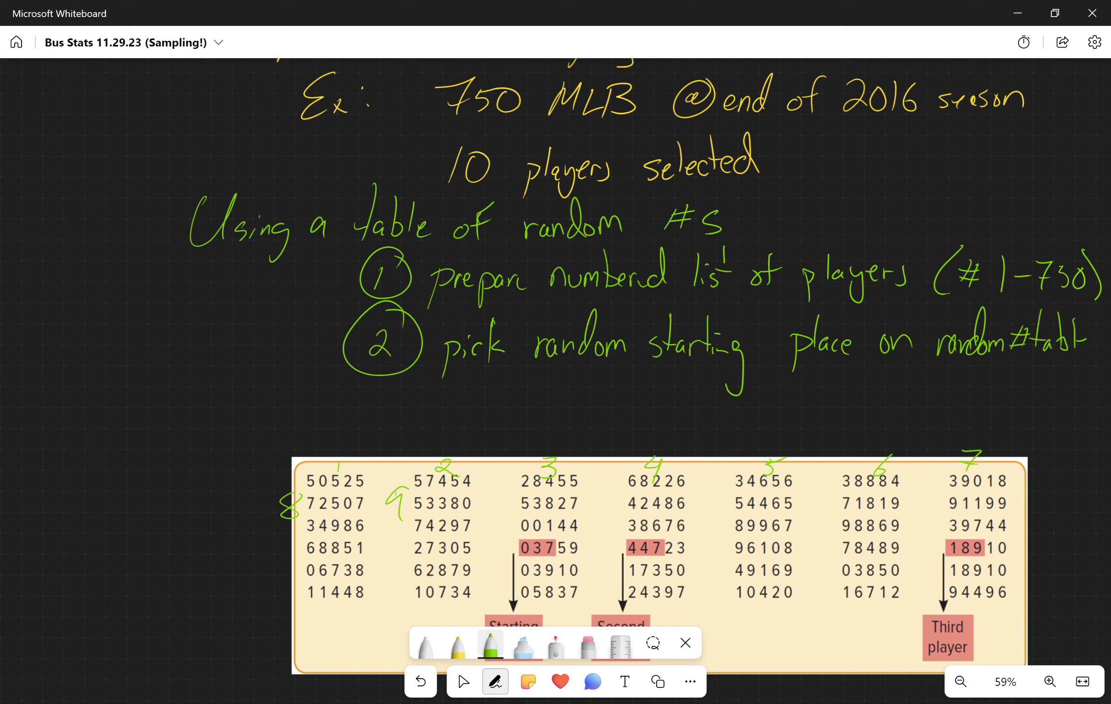
# Write a circled 3 followed by 'Select 10 3-digit'
pyautogui.moveTo(380, 398); pyautogui.dragTo(380, 422)
pyautogui.moveTo(394, 384); pyautogui.dragTo(406, 390)
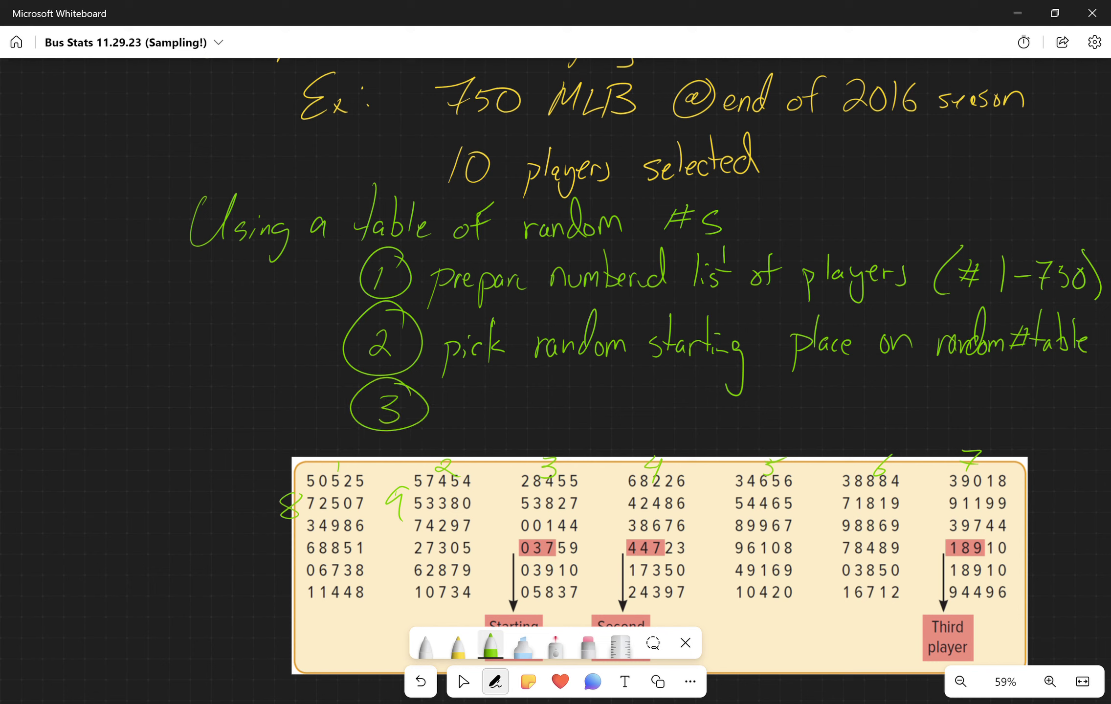
pyautogui.moveTo(467, 392); pyautogui.dragTo(450, 418)
pyautogui.moveTo(472, 408); pyautogui.dragTo(490, 414)
pyautogui.moveTo(493, 408); pyautogui.dragTo(573, 411)
pyautogui.moveTo(591, 396)
pyautogui.mouseDown()
pyautogui.moveTo(648, 397)
pyautogui.moveTo(640, 420)
pyautogui.mouseUp()
pyautogui.moveTo(656, 408); pyautogui.dragTo(694, 414)
pyautogui.moveTo(710, 404)
pyautogui.mouseDown()
pyautogui.moveTo(709, 434)
pyautogui.moveTo(729, 416)
pyautogui.mouseUp()
# Continue step 3 with '#s that are'
pyautogui.moveTo(739, 386); pyautogui.dragTo(736, 415)
pyautogui.moveTo(727, 399); pyautogui.dragTo(774, 411)
pyautogui.moveTo(786, 388); pyautogui.dragTo(786, 409)
pyautogui.moveTo(795, 411)
pyautogui.mouseDown()
pyautogui.moveTo(804, 400)
pyautogui.moveTo(796, 422)
pyautogui.mouseUp()
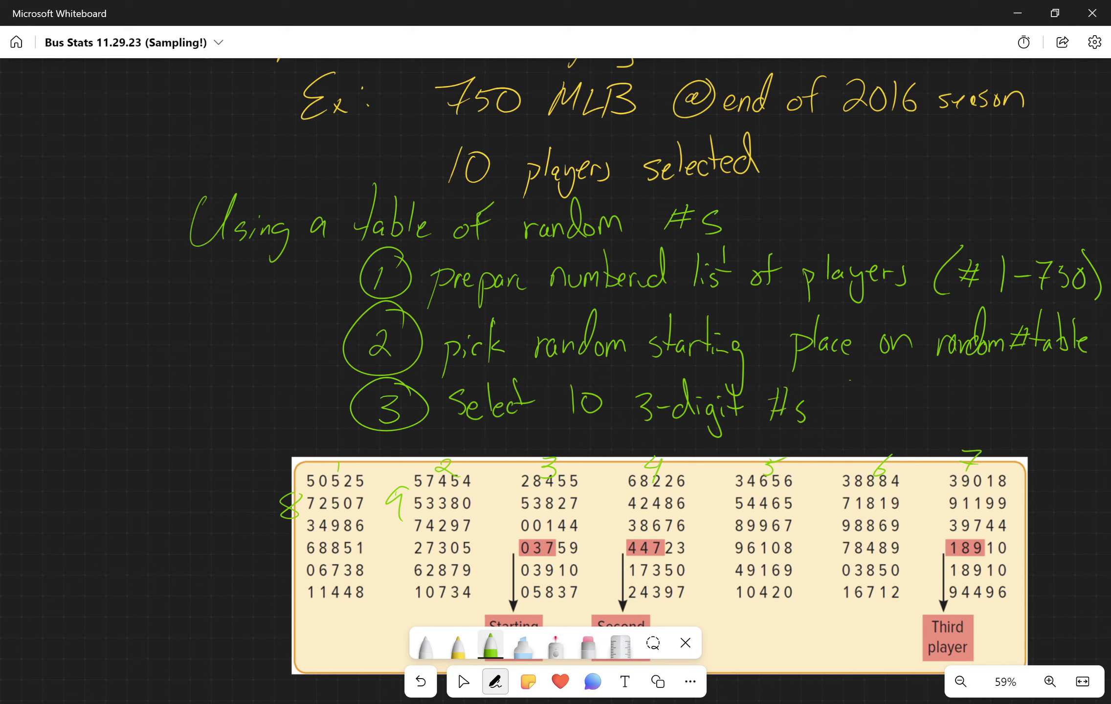
pyautogui.moveTo(851, 380); pyautogui.dragTo(847, 422)
pyautogui.moveTo(838, 409); pyautogui.dragTo(858, 404)
pyautogui.moveTo(864, 382)
pyautogui.mouseDown()
pyautogui.moveTo(861, 422)
pyautogui.moveTo(874, 421)
pyautogui.mouseUp()
pyautogui.moveTo(882, 409); pyautogui.dragTo(885, 414)
pyautogui.moveTo(880, 406); pyautogui.dragTo(936, 414)
pyautogui.moveTo(944, 414)
pyautogui.mouseDown()
pyautogui.moveTo(953, 400)
pyautogui.moveTo(959, 415)
pyautogui.mouseUp()
# Shift the board for room and write 'between 1 and 750' in green to end step 3
pyautogui.click(464, 681)
pyautogui.moveTo(636, 370); pyautogui.dragTo(568, 349)
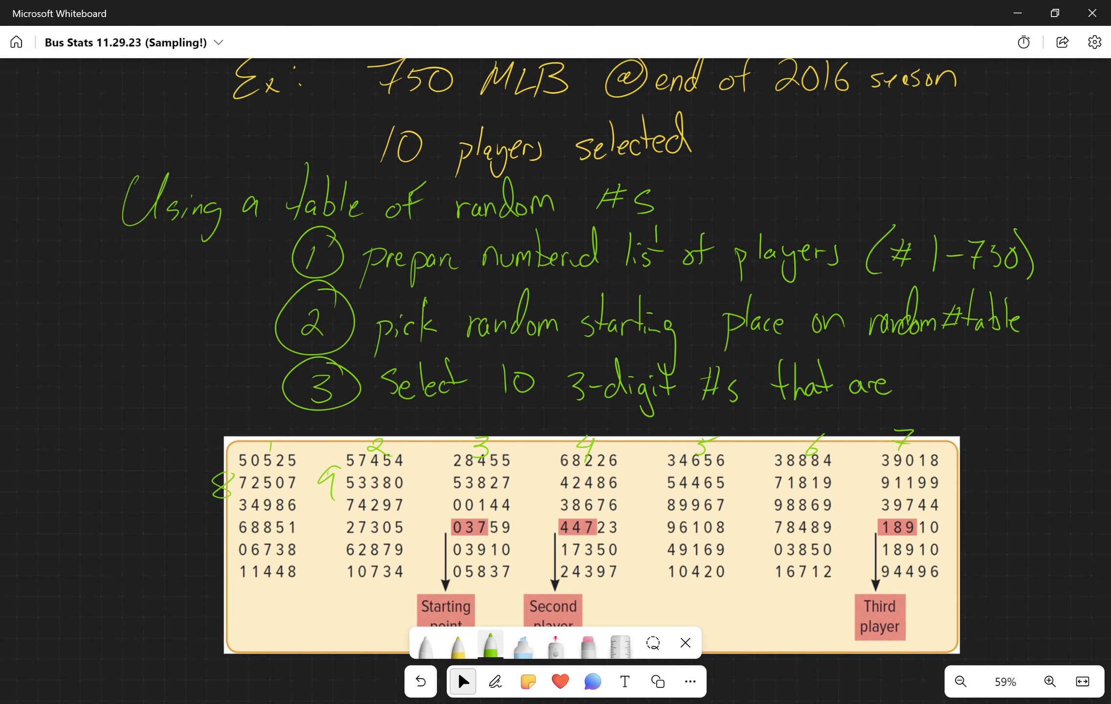
pyautogui.moveTo(642, 380); pyautogui.dragTo(635, 370)
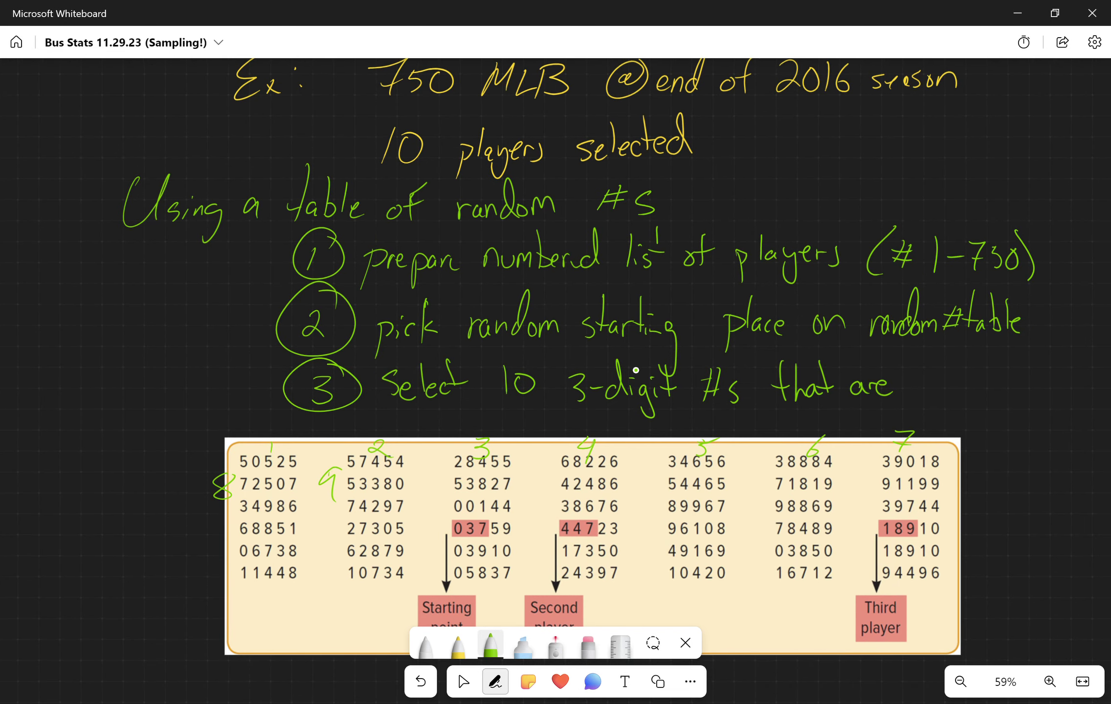
pyautogui.moveTo(919, 361); pyautogui.dragTo(944, 391)
pyautogui.moveTo(952, 358); pyautogui.dragTo(954, 394)
pyautogui.moveTo(944, 380); pyautogui.dragTo(984, 372)
pyautogui.moveTo(987, 382)
pyautogui.mouseDown()
pyautogui.moveTo(1063, 392)
pyautogui.moveTo(1015, 434)
pyautogui.moveTo(1059, 432)
pyautogui.mouseUp()
pyautogui.moveTo(999, 453)
pyautogui.mouseDown()
pyautogui.moveTo(1014, 482)
pyautogui.moveTo(1012, 472)
pyautogui.mouseUp()
pyautogui.moveTo(1027, 458); pyautogui.dragTo(1050, 460)
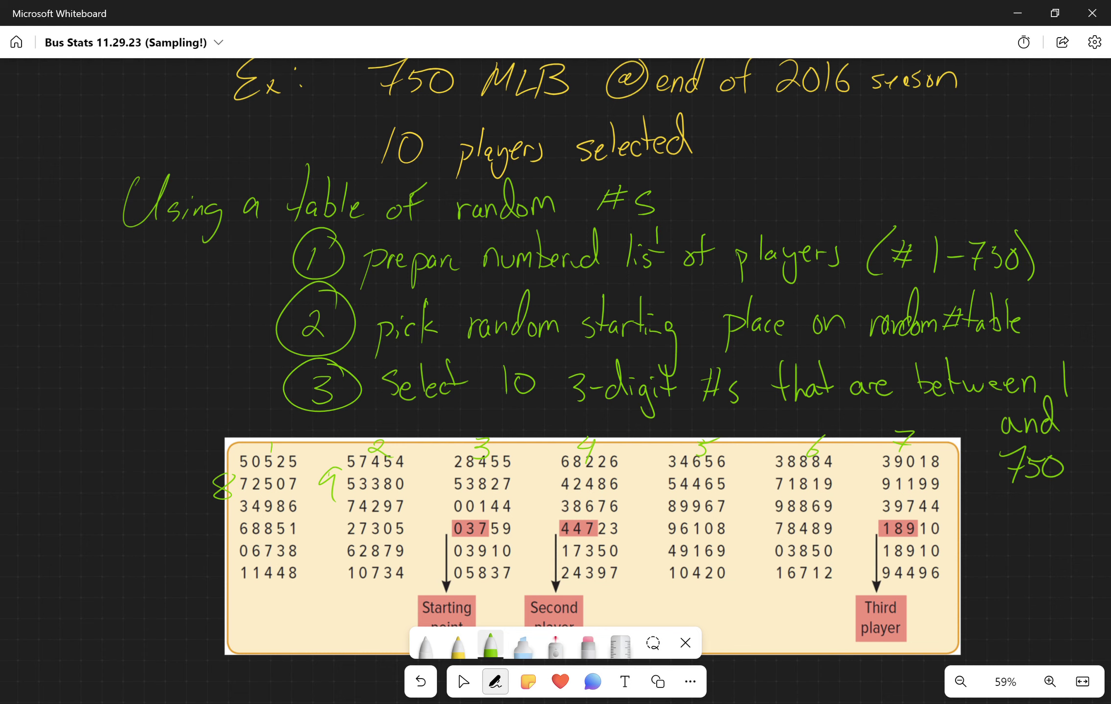
# Draw a yellow box around the digits 037 in 03759
pyautogui.scroll(-1, 588, 357)
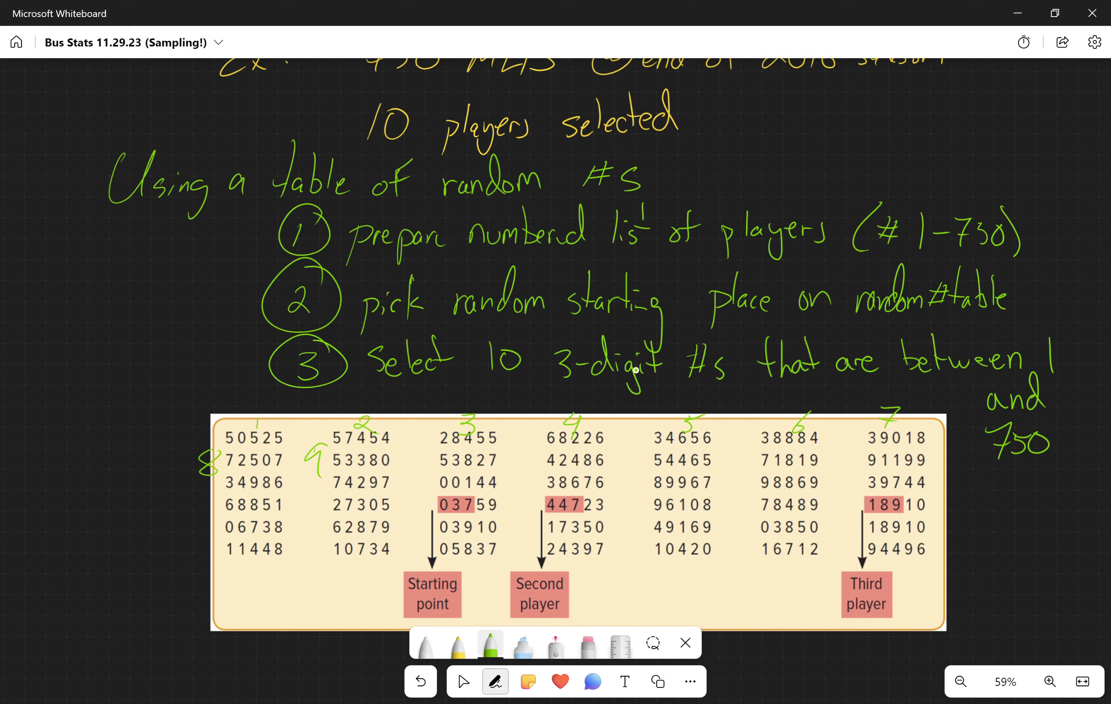
pyautogui.click(457, 643)
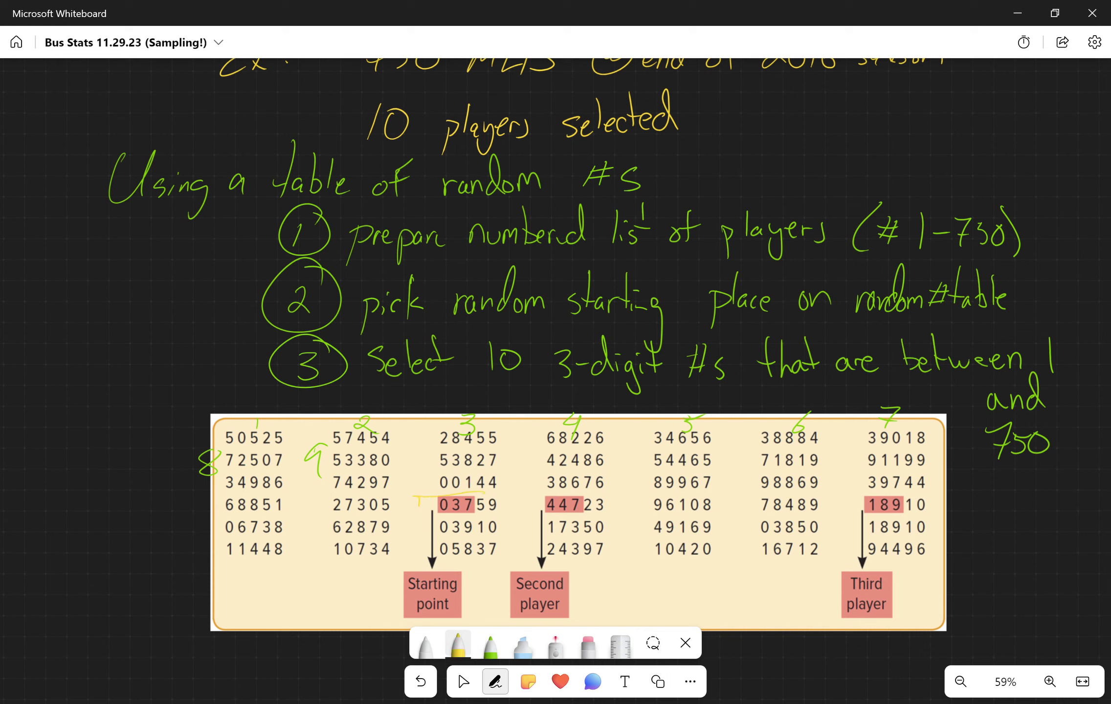
pyautogui.moveTo(419, 506)
pyautogui.mouseDown()
pyautogui.moveTo(446, 522)
pyautogui.moveTo(487, 494)
pyautogui.mouseUp()
# Below the table, write 37 with its player's name in yellow and check it off
pyautogui.click(463, 681)
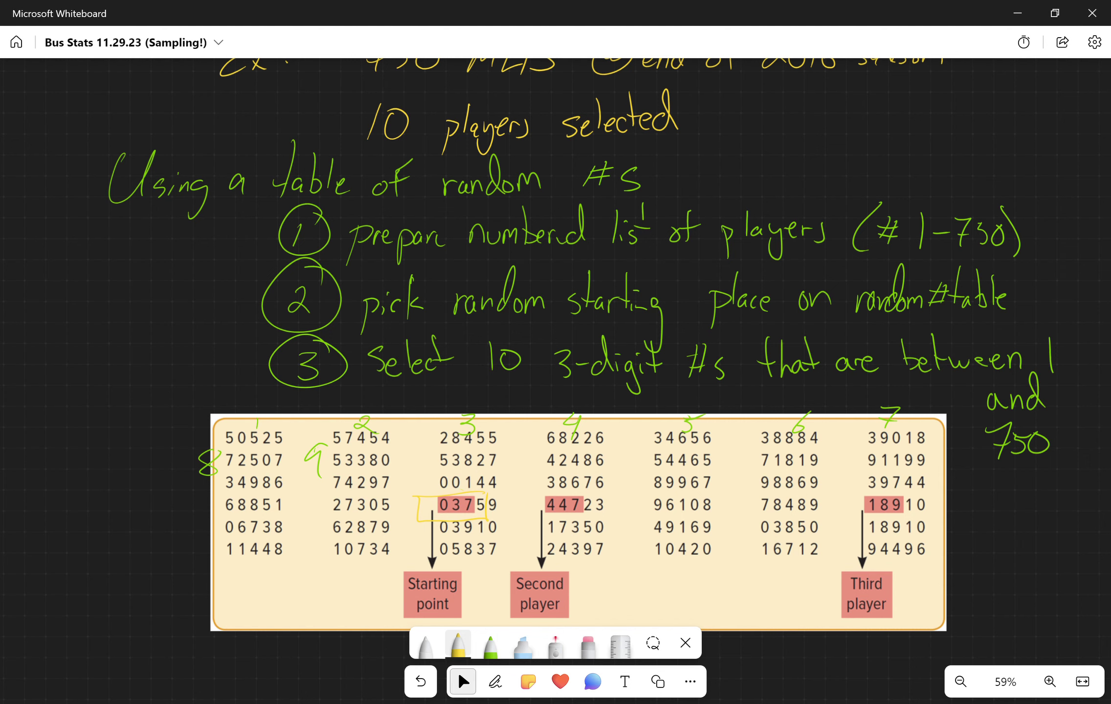
pyautogui.scroll(-2, 638, 376)
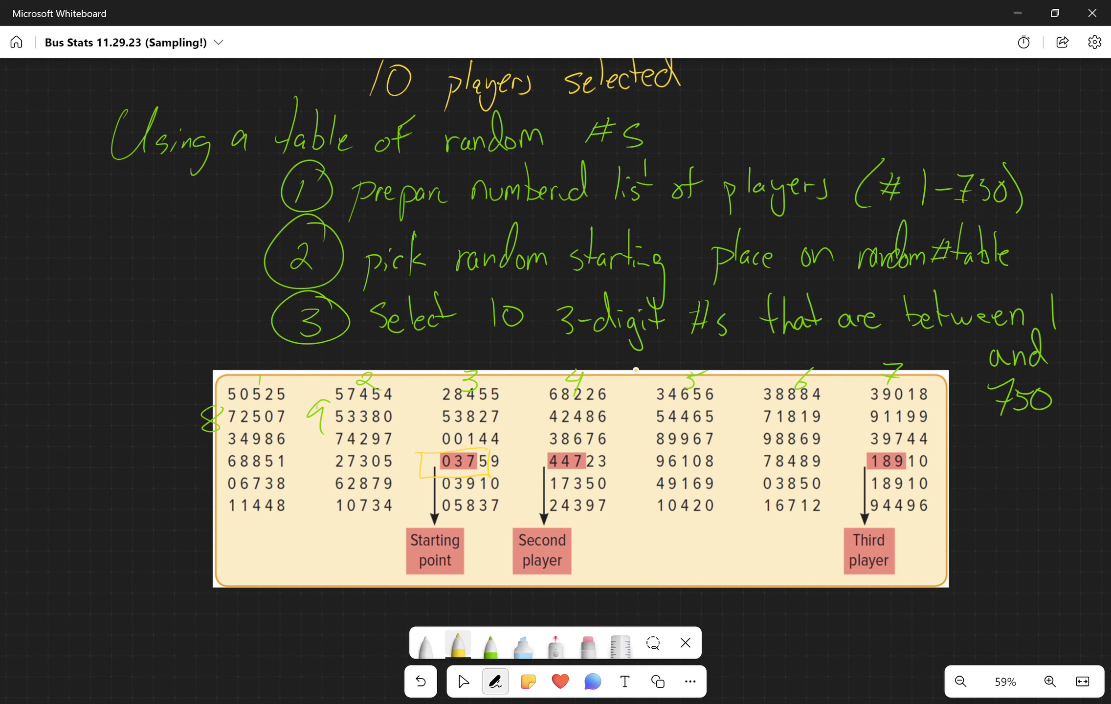
pyautogui.click(463, 681)
pyautogui.scroll(-3, 635, 376)
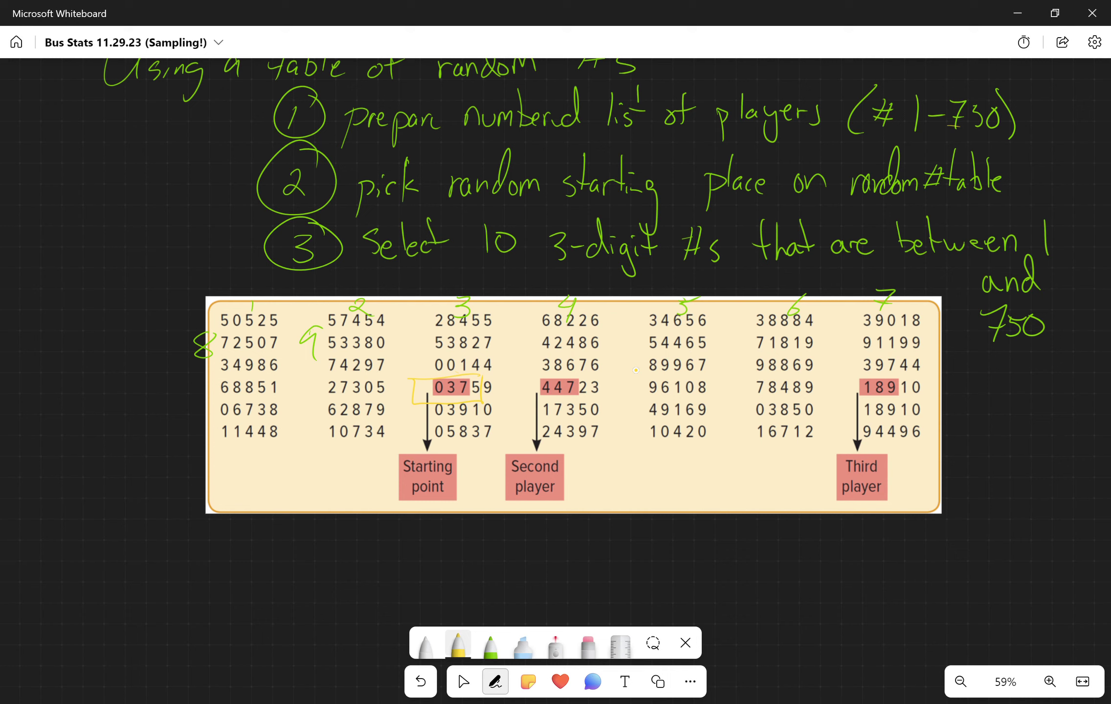
pyautogui.moveTo(430, 530)
pyautogui.mouseDown()
pyautogui.moveTo(448, 547)
pyautogui.moveTo(431, 557)
pyautogui.moveTo(467, 562)
pyautogui.mouseUp()
pyautogui.moveTo(457, 549); pyautogui.dragTo(473, 547)
pyautogui.moveTo(563, 521)
pyautogui.mouseDown()
pyautogui.moveTo(565, 560)
pyautogui.moveTo(583, 557)
pyautogui.mouseUp()
pyautogui.moveTo(568, 547)
pyautogui.mouseDown()
pyautogui.moveTo(586, 539)
pyautogui.moveTo(627, 560)
pyautogui.moveTo(650, 556)
pyautogui.mouseUp()
pyautogui.moveTo(655, 542)
pyautogui.mouseDown()
pyautogui.moveTo(645, 550)
pyautogui.moveTo(658, 542)
pyautogui.mouseUp()
pyautogui.moveTo(682, 514)
pyautogui.mouseDown()
pyautogui.moveTo(675, 538)
pyautogui.moveTo(692, 557)
pyautogui.mouseUp()
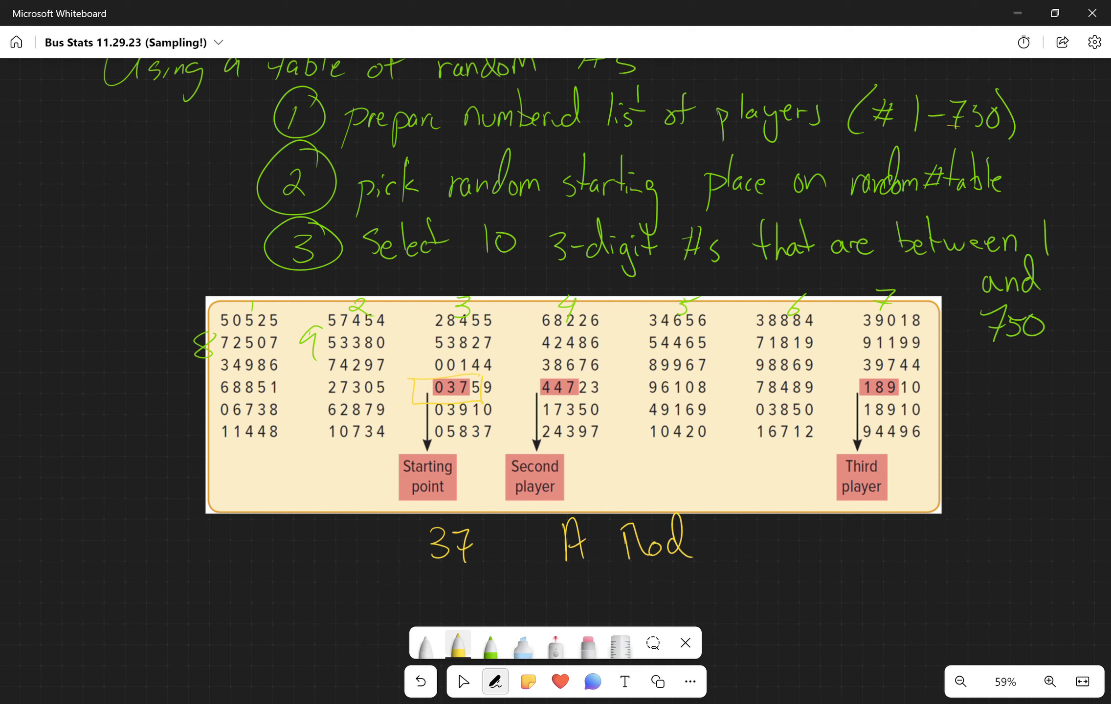
pyautogui.moveTo(772, 542); pyautogui.dragTo(823, 516)
# Write 38 with its player's name beneath and mark it with an X
pyautogui.moveTo(430, 576)
pyautogui.mouseDown()
pyautogui.moveTo(430, 598)
pyautogui.moveTo(468, 574)
pyautogui.mouseUp()
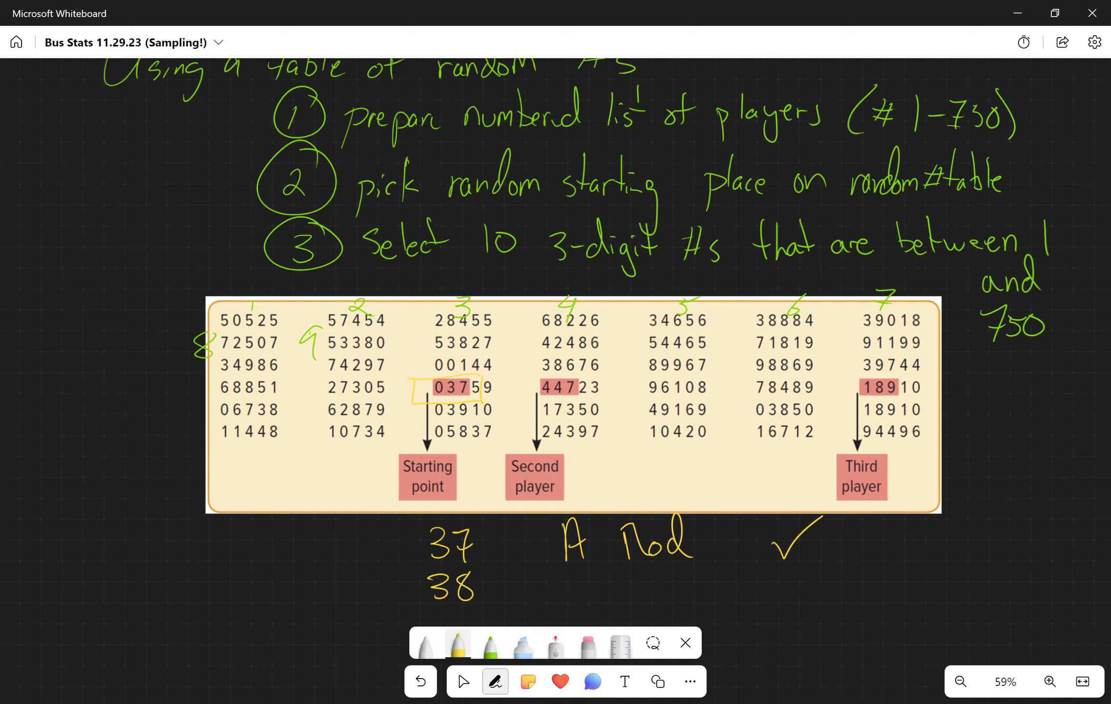
pyautogui.moveTo(573, 571)
pyautogui.mouseDown()
pyautogui.moveTo(581, 602)
pyautogui.moveTo(577, 586)
pyautogui.moveTo(623, 604)
pyautogui.mouseUp()
pyautogui.moveTo(624, 577)
pyautogui.mouseDown()
pyautogui.moveTo(628, 603)
pyautogui.moveTo(662, 598)
pyautogui.mouseUp()
pyautogui.click(663, 567)
pyautogui.moveTo(675, 566); pyautogui.dragTo(674, 598)
pyautogui.moveTo(660, 588); pyautogui.dragTo(681, 583)
pyautogui.moveTo(772, 581); pyautogui.dragTo(801, 599)
pyautogui.moveTo(790, 582); pyautogui.dragTo(772, 607)
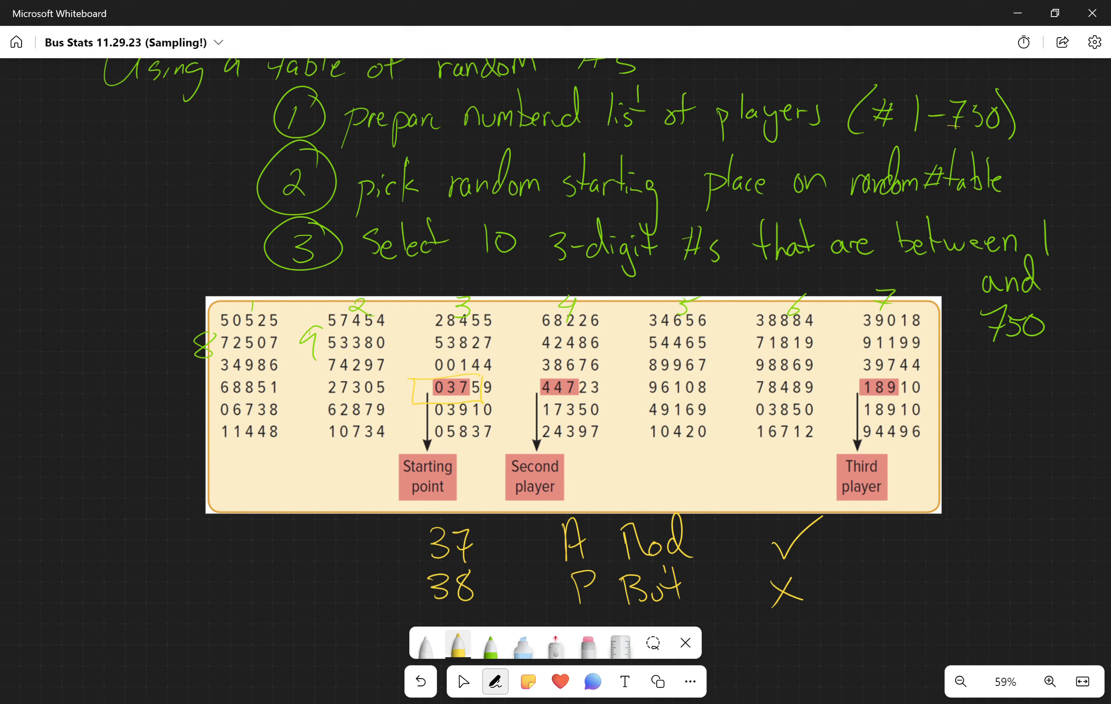
# In yellow, circle 447 in 44723, then box and X out 961 and 784
pyautogui.moveTo(586, 374)
pyautogui.mouseDown()
pyautogui.moveTo(583, 409)
pyautogui.moveTo(590, 381)
pyautogui.mouseUp()
pyautogui.moveTo(684, 376)
pyautogui.mouseDown()
pyautogui.moveTo(658, 377)
pyautogui.moveTo(684, 397)
pyautogui.moveTo(686, 380)
pyautogui.mouseUp()
pyautogui.moveTo(692, 366)
pyautogui.mouseDown()
pyautogui.moveTo(638, 405)
pyautogui.moveTo(693, 404)
pyautogui.mouseUp()
pyautogui.moveTo(793, 376)
pyautogui.mouseDown()
pyautogui.moveTo(748, 379)
pyautogui.moveTo(790, 375)
pyautogui.mouseUp()
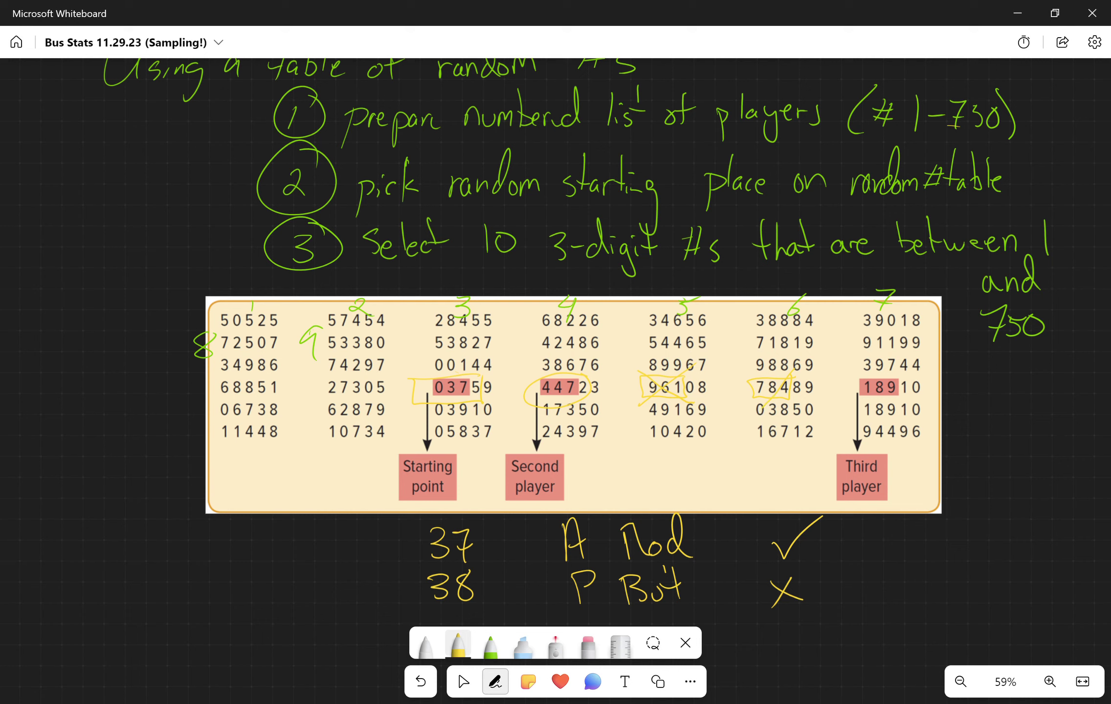
pyautogui.moveTo(750, 382); pyautogui.dragTo(776, 394)
# Switch the pen ink colour to orange-red
pyautogui.click(490, 642)
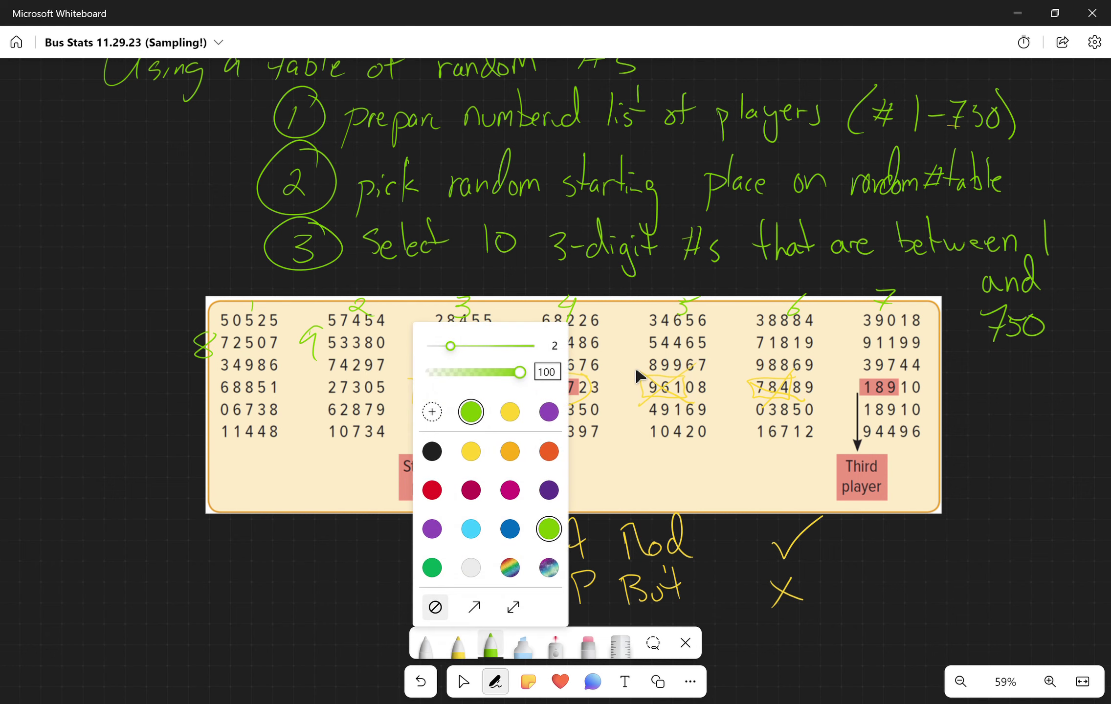
pyautogui.click(548, 451)
pyautogui.click(641, 378)
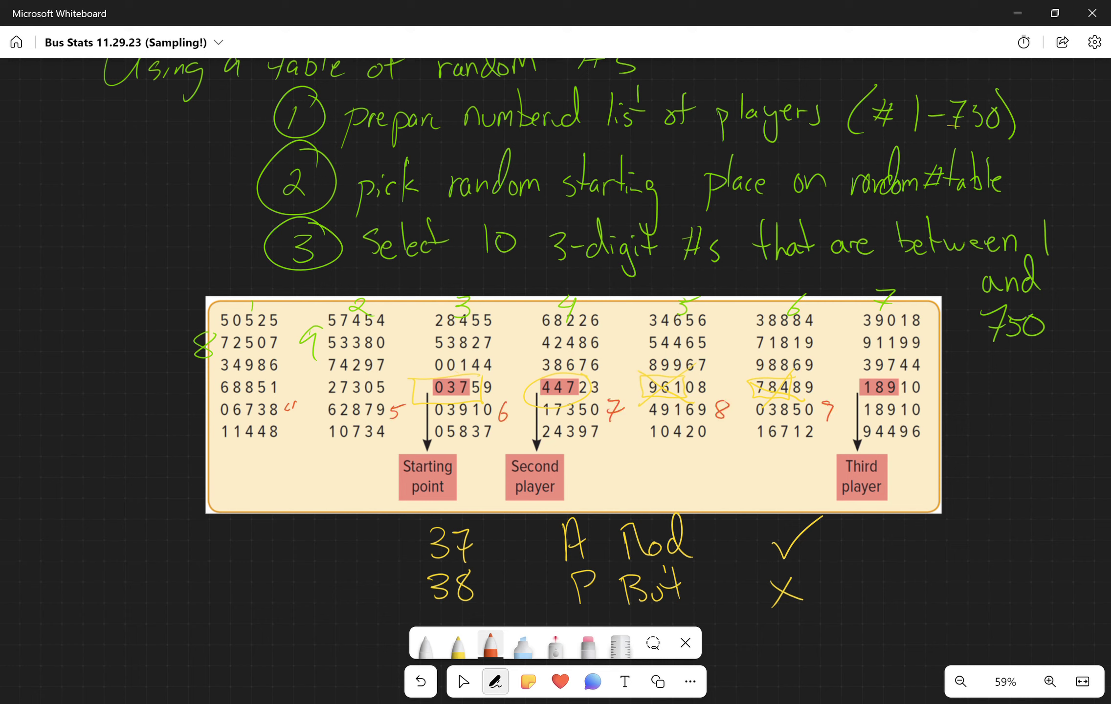
# Cross out 189, then box and number picks 067, 114, 628, 039, 173, 491, 038 (5–10)
pyautogui.moveTo(928, 401)
pyautogui.mouseDown()
pyautogui.moveTo(889, 396)
pyautogui.moveTo(887, 421)
pyautogui.moveTo(897, 411)
pyautogui.moveTo(854, 421)
pyautogui.moveTo(907, 404)
pyautogui.mouseUp()
pyautogui.moveTo(856, 403); pyautogui.dragTo(903, 421)
pyautogui.moveTo(253, 419)
pyautogui.mouseDown()
pyautogui.moveTo(215, 421)
pyautogui.moveTo(259, 447)
pyautogui.moveTo(257, 419)
pyautogui.moveTo(287, 449)
pyautogui.moveTo(306, 439)
pyautogui.mouseUp()
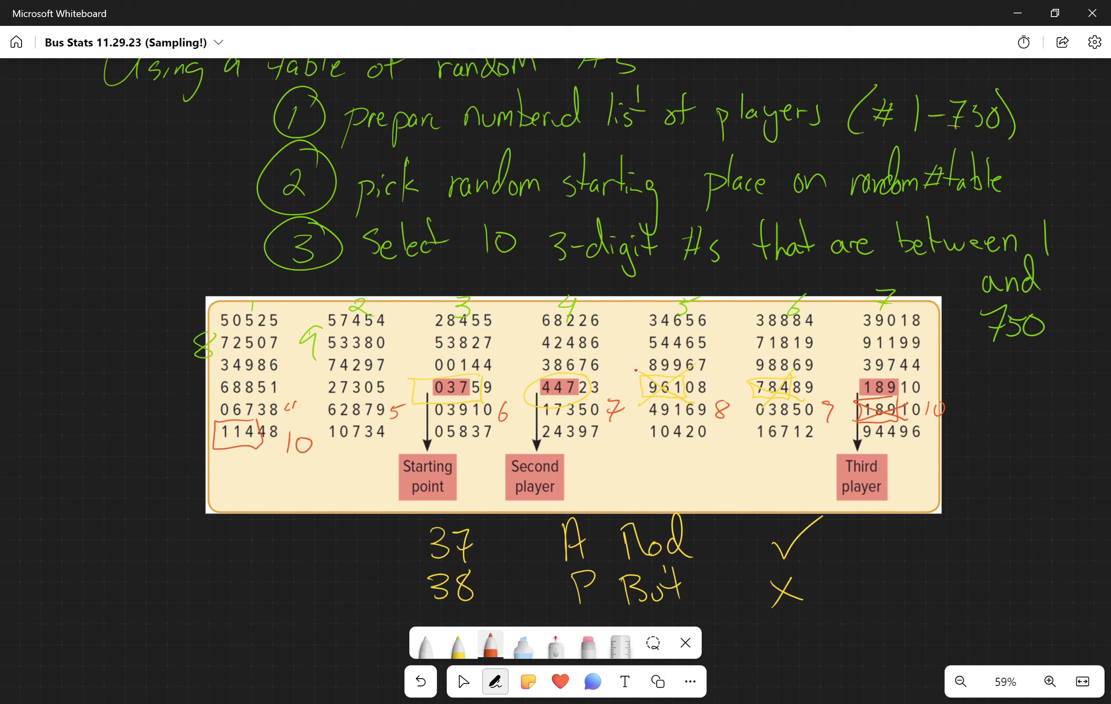
pyautogui.moveTo(257, 397)
pyautogui.mouseDown()
pyautogui.moveTo(214, 422)
pyautogui.moveTo(255, 420)
pyautogui.moveTo(264, 393)
pyautogui.mouseUp()
pyautogui.moveTo(360, 397)
pyautogui.mouseDown()
pyautogui.moveTo(358, 420)
pyautogui.moveTo(364, 398)
pyautogui.mouseUp()
pyautogui.moveTo(468, 398)
pyautogui.mouseDown()
pyautogui.moveTo(430, 419)
pyautogui.moveTo(457, 419)
pyautogui.moveTo(471, 398)
pyautogui.mouseUp()
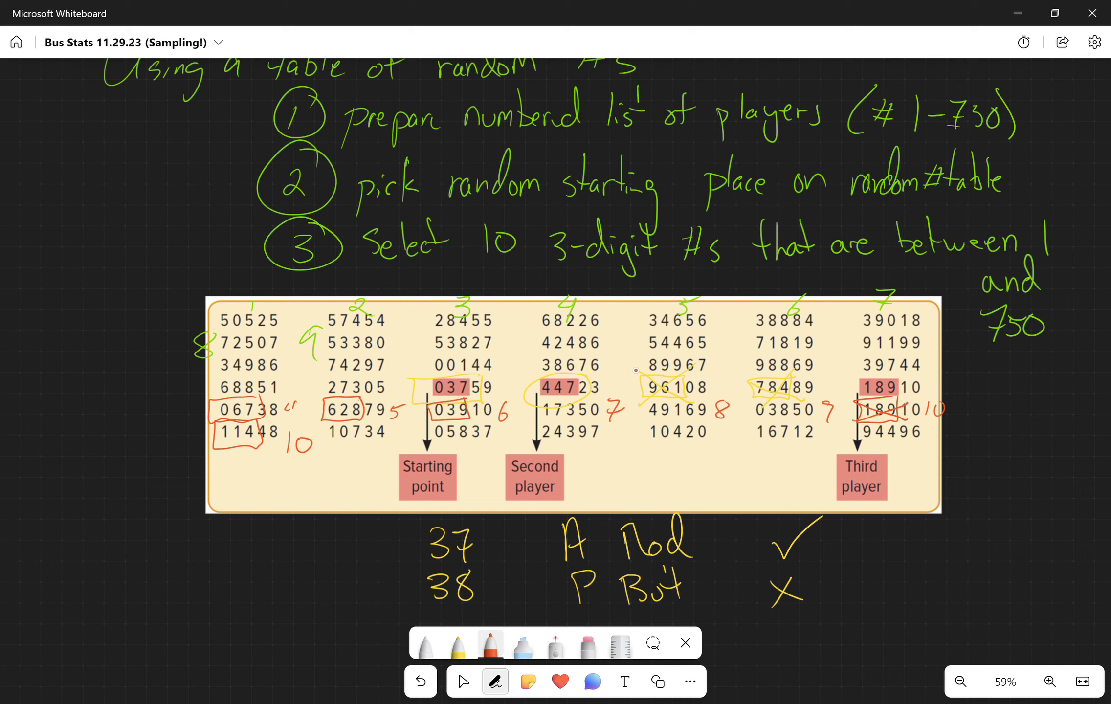
pyautogui.moveTo(574, 398)
pyautogui.mouseDown()
pyautogui.moveTo(572, 421)
pyautogui.moveTo(577, 400)
pyautogui.mouseUp()
pyautogui.moveTo(681, 400)
pyautogui.mouseDown()
pyautogui.moveTo(638, 404)
pyautogui.moveTo(685, 398)
pyautogui.mouseUp()
pyautogui.moveTo(792, 398)
pyautogui.mouseDown()
pyautogui.moveTo(777, 422)
pyautogui.moveTo(794, 406)
pyautogui.mouseUp()
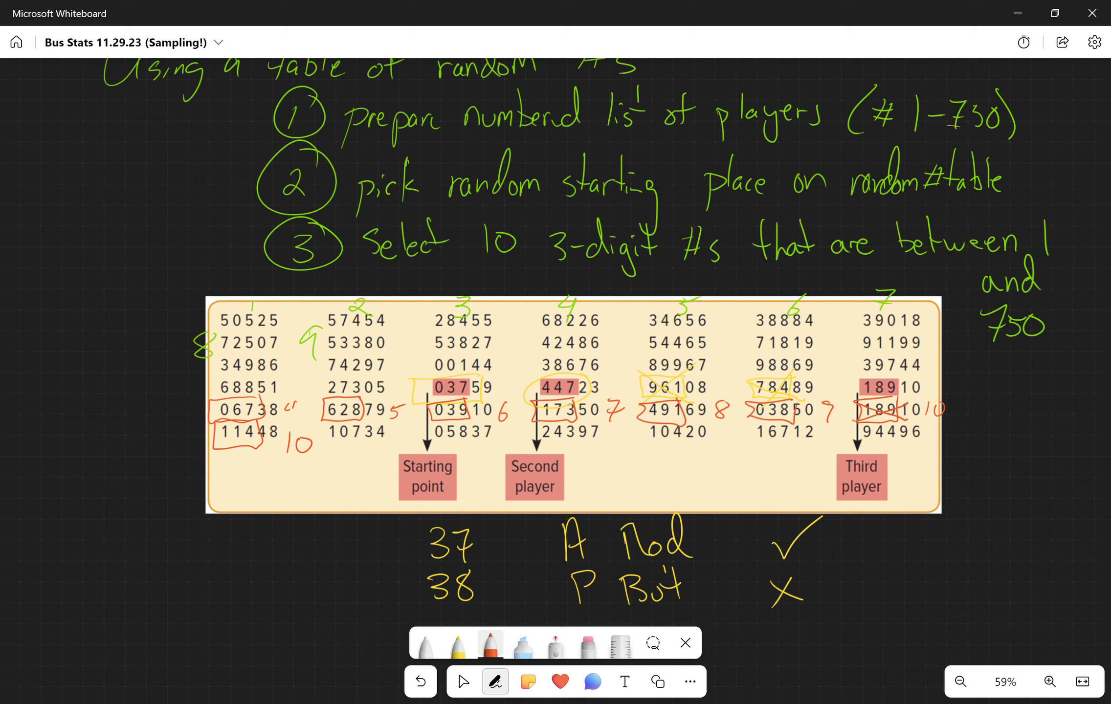